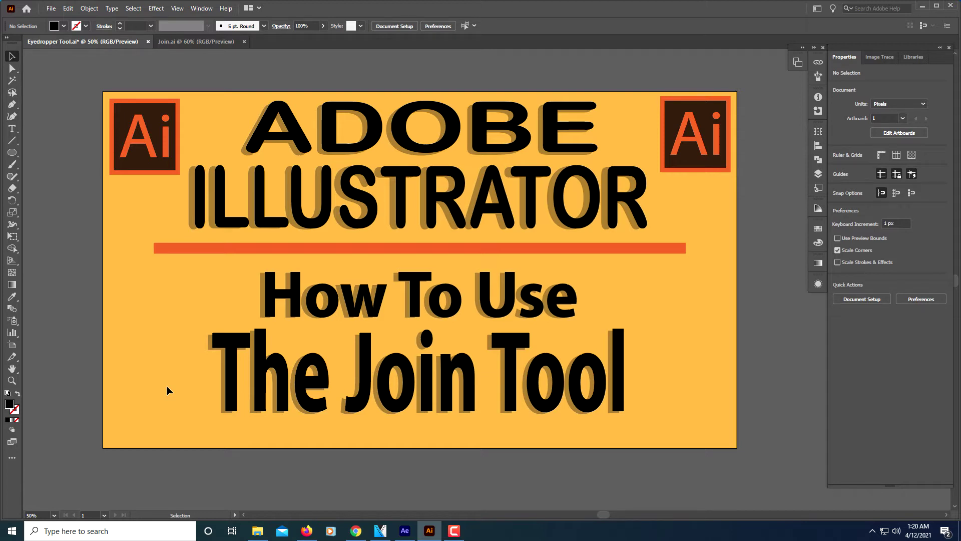
Step: Switch to the Join.ai document and pick the Join Tool from the Shaper Tool flyout
click(181, 45)
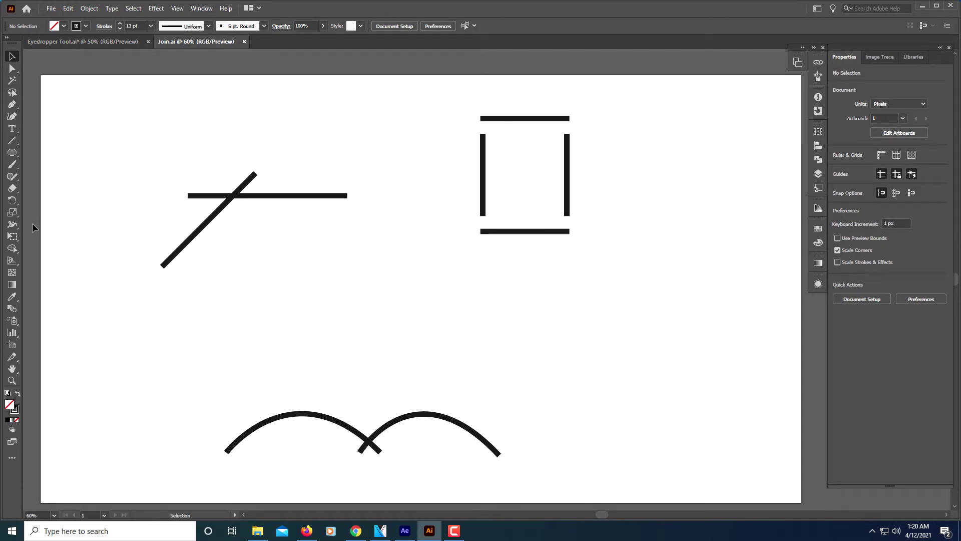
click(16, 180)
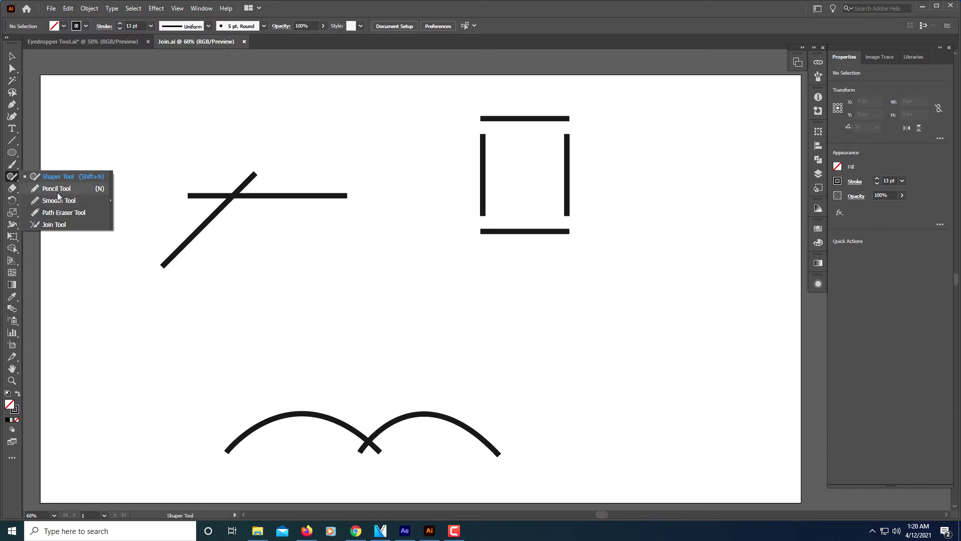
click(52, 225)
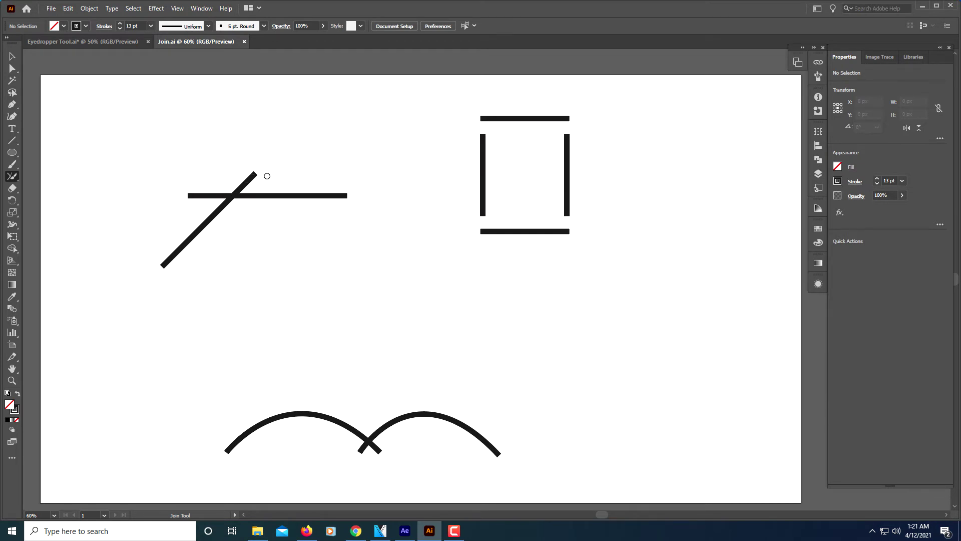
Step: Scrub across the crossing lines' overlapping ends to trim them into one angled corner path
mouse_move(269, 177)
mouse_down()
mouse_move(229, 181)
mouse_move(191, 212)
mouse_up()
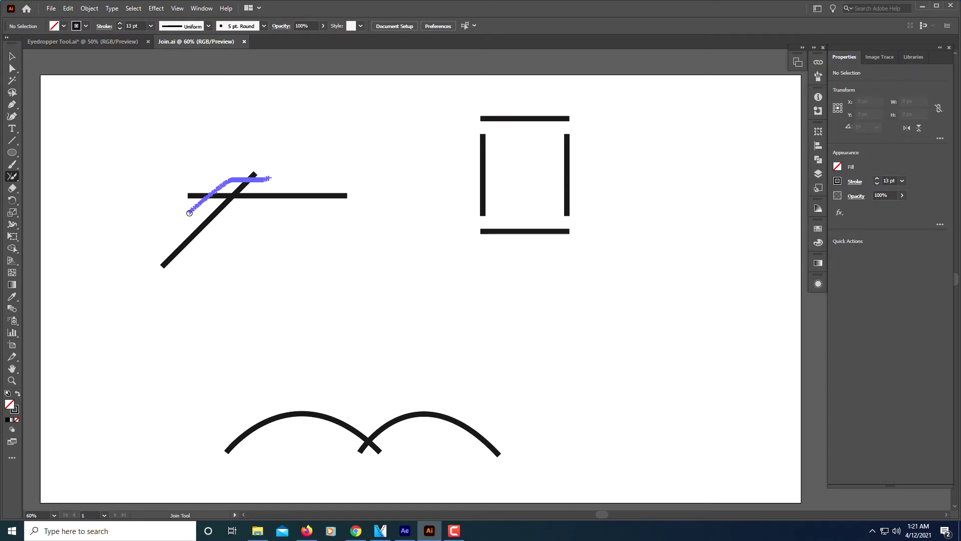
drag(189, 213, 189, 212)
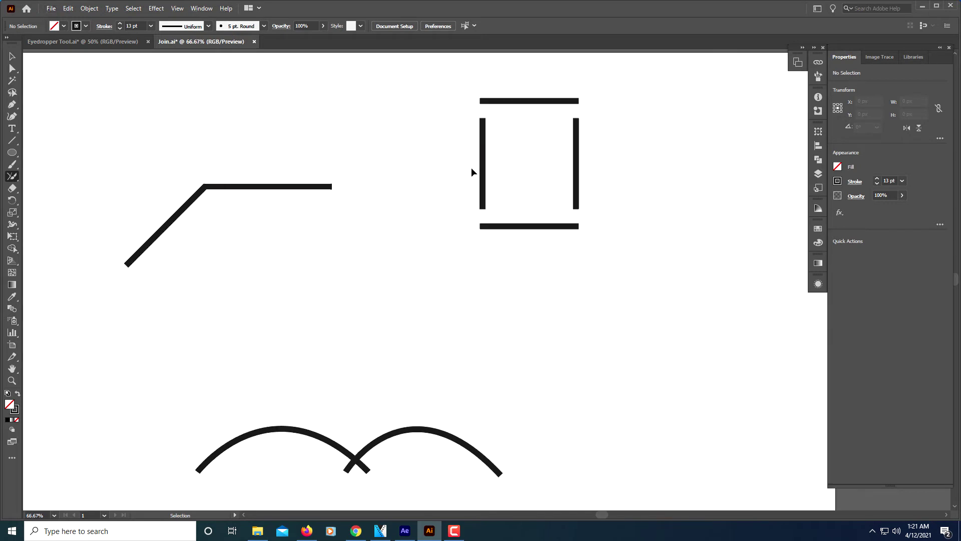
key(ctrl+1)
Step: Join the rectangle's bars at the top-left, bottom-left, bottom-right and top-right corners
scroll(472, 168, up, 2)
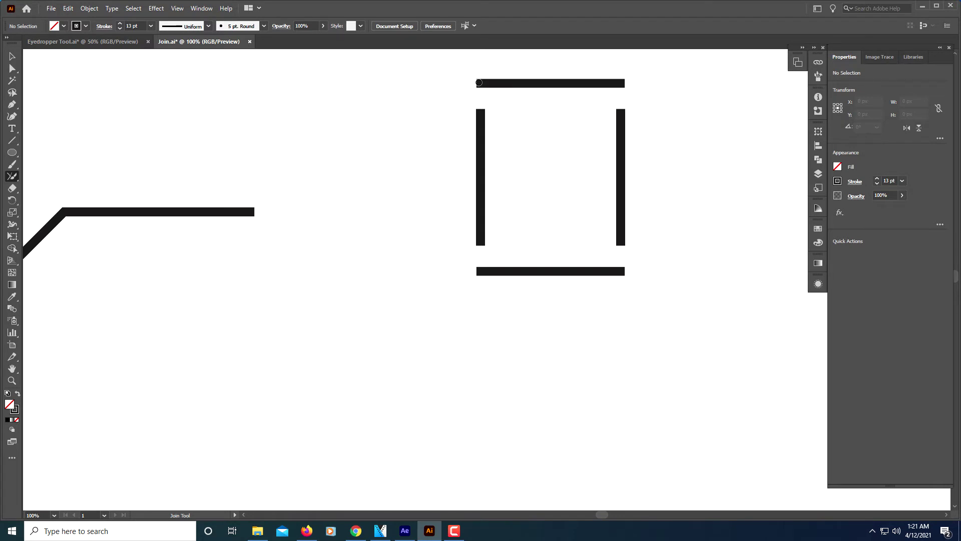
drag(479, 84, 481, 127)
drag(480, 272, 481, 236)
drag(621, 233, 620, 271)
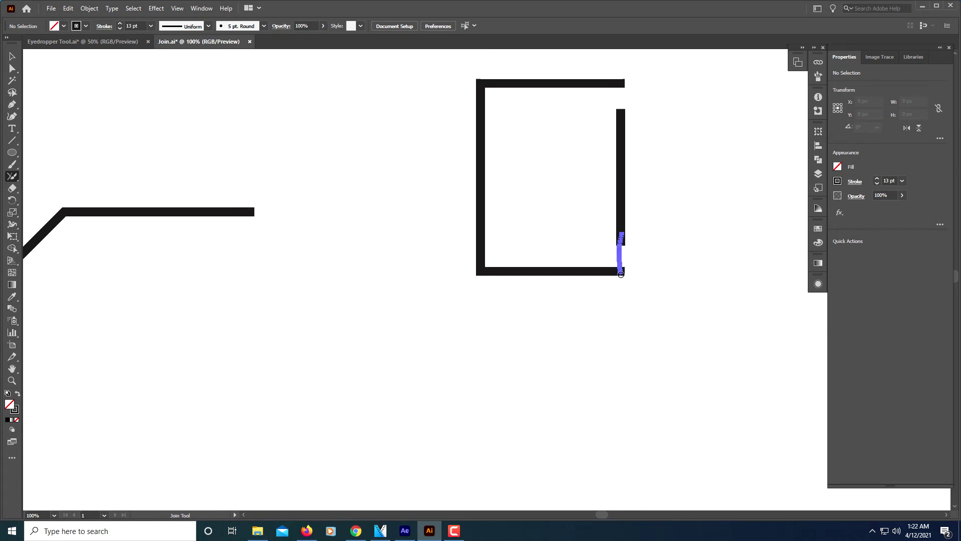
drag(620, 275, 620, 274)
drag(622, 82, 621, 123)
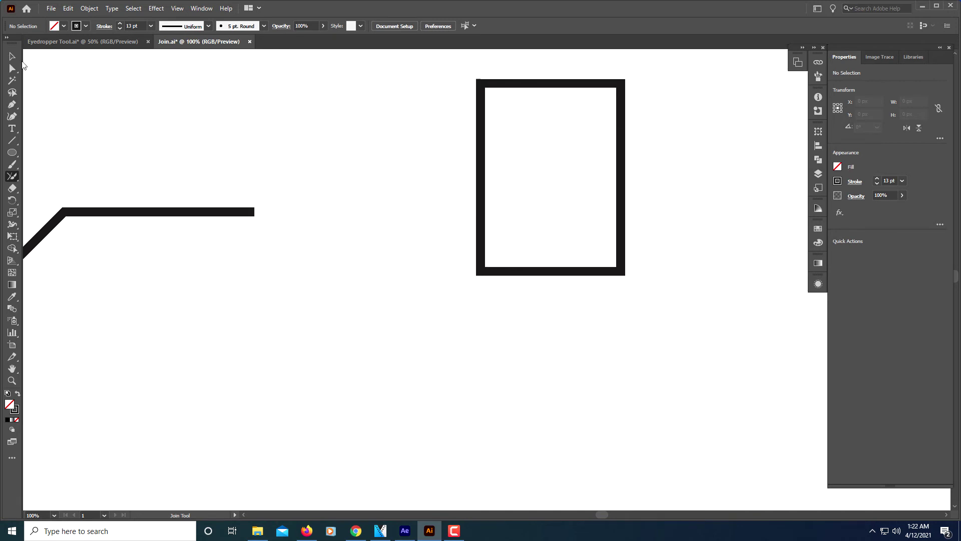
Step: Select the joined rectangle and move it slightly left and down
click(15, 58)
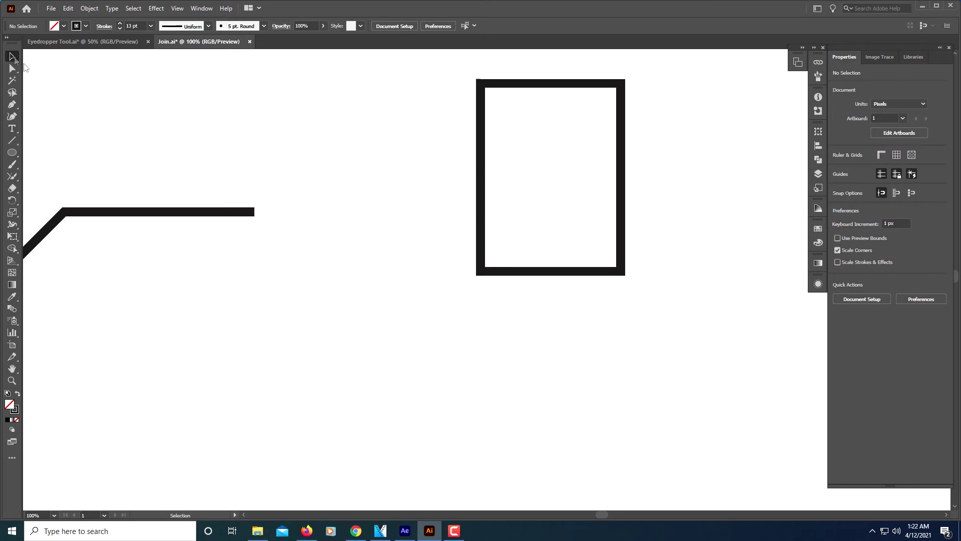
click(482, 202)
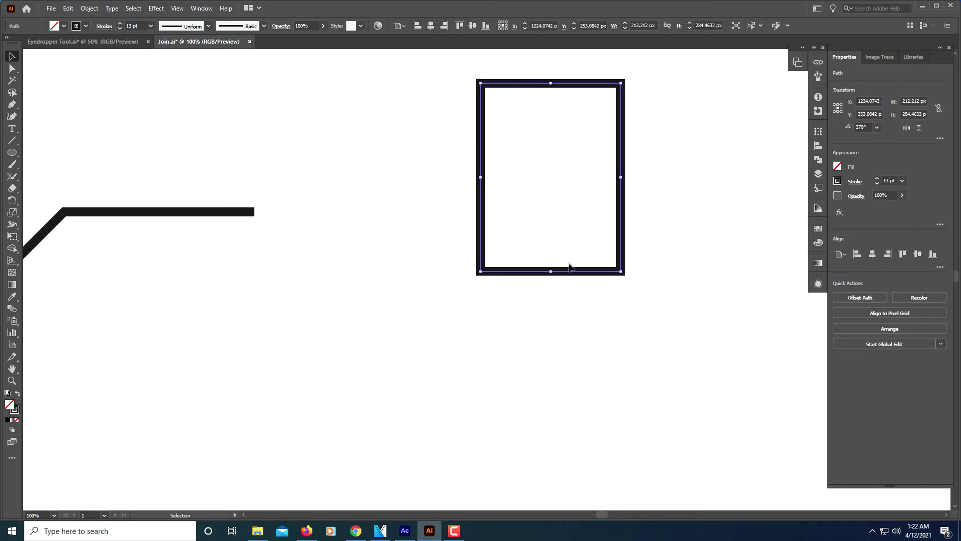
drag(571, 270, 521, 291)
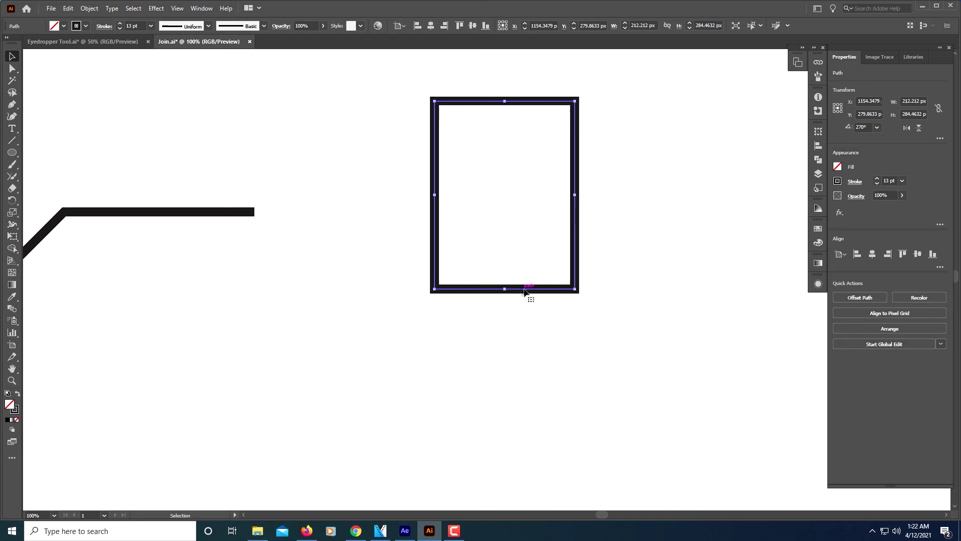
Step: Give the rectangle a light-blue fill from the Properties panel swatches
click(837, 166)
click(780, 201)
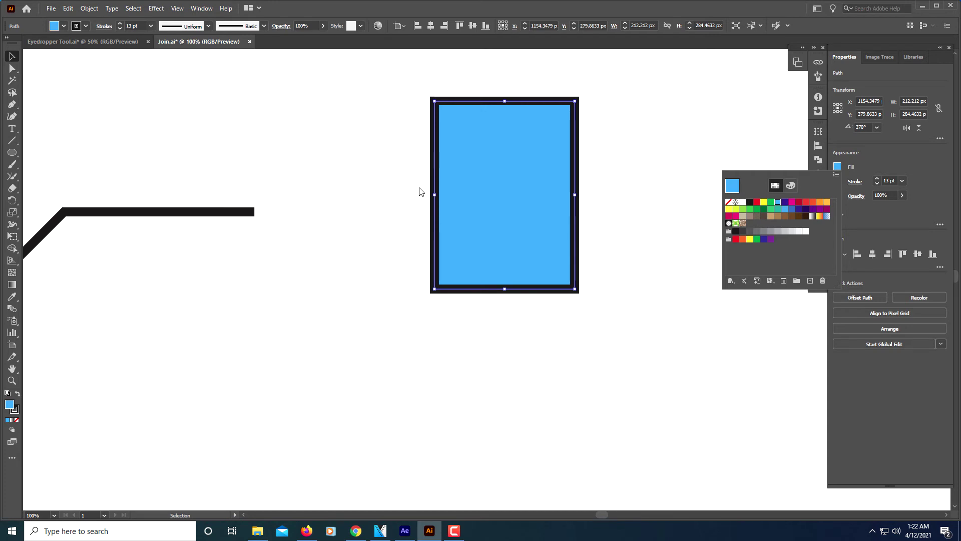
click(882, 167)
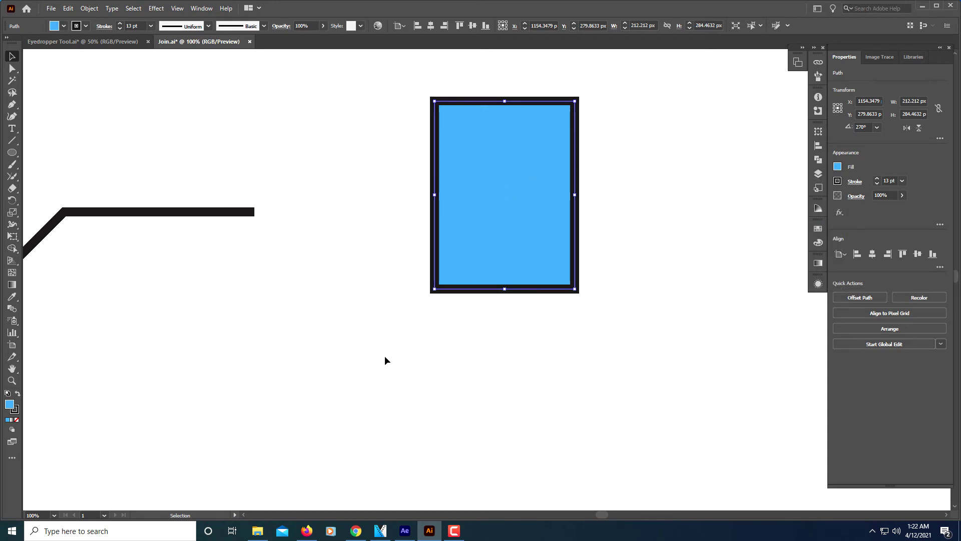
key(ctrl+minus)
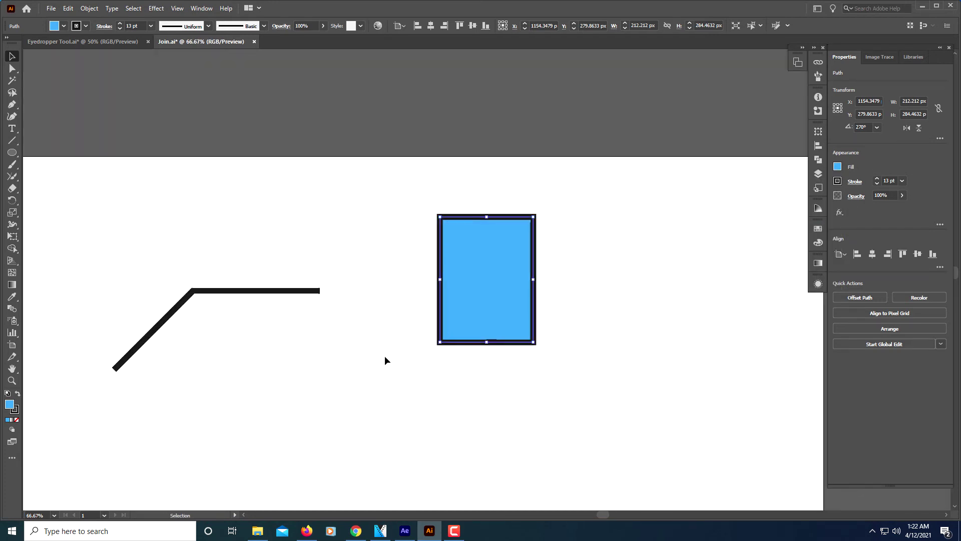
Step: With the Join Tool, scrub the two arcs' overlapping ends into one double-arch path
scroll(384, 355, down, 5)
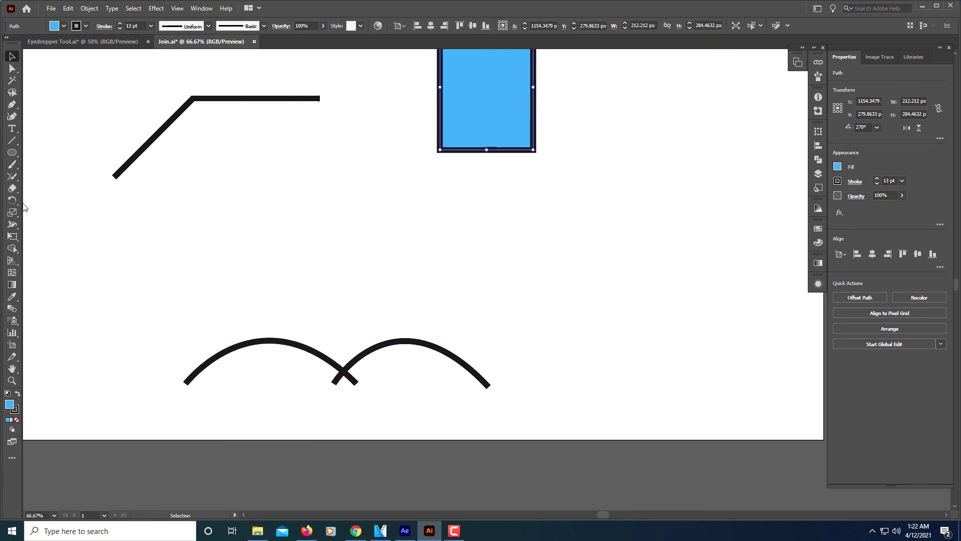
click(14, 179)
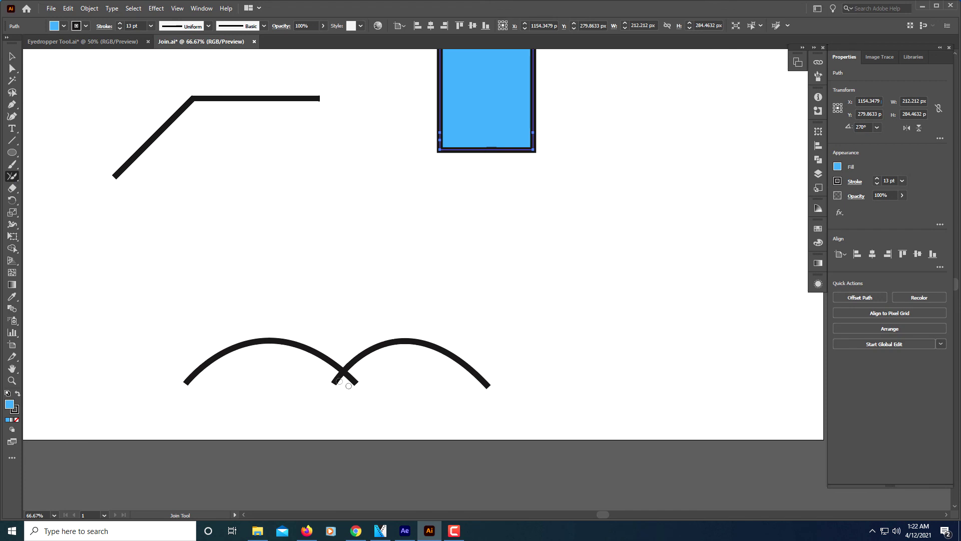
mouse_move(371, 375)
mouse_down()
mouse_move(321, 372)
mouse_move(362, 376)
mouse_move(316, 385)
mouse_up()
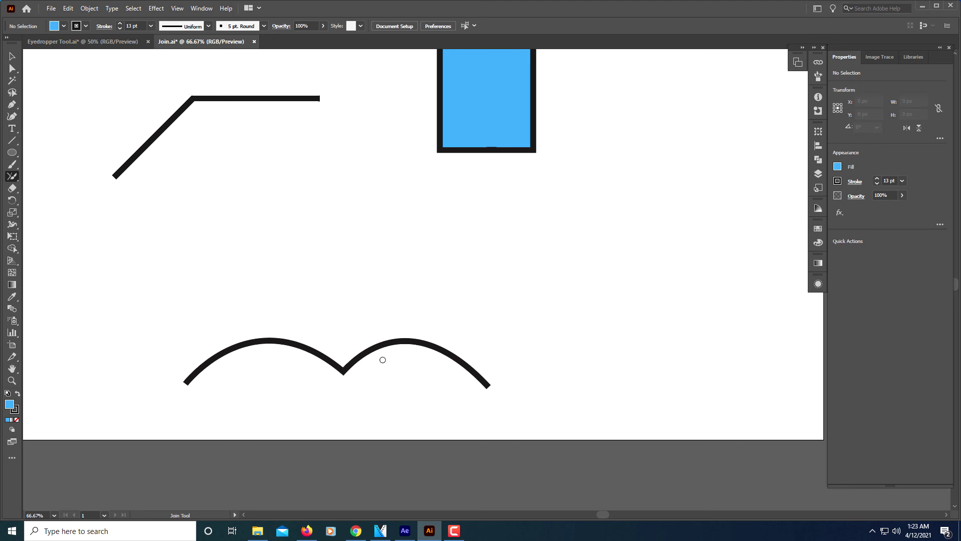
scroll(333, 350, up, 2)
scroll(333, 350, up, 3)
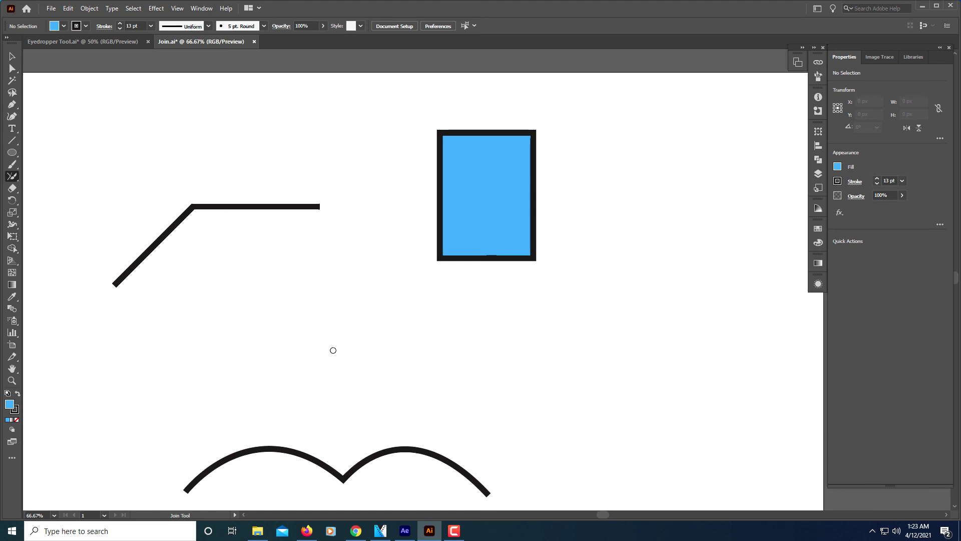
scroll(333, 349, down, 3)
scroll(333, 350, up, 2)
scroll(333, 350, down, 1)
scroll(333, 350, up, 1)
scroll(332, 350, down, 2)
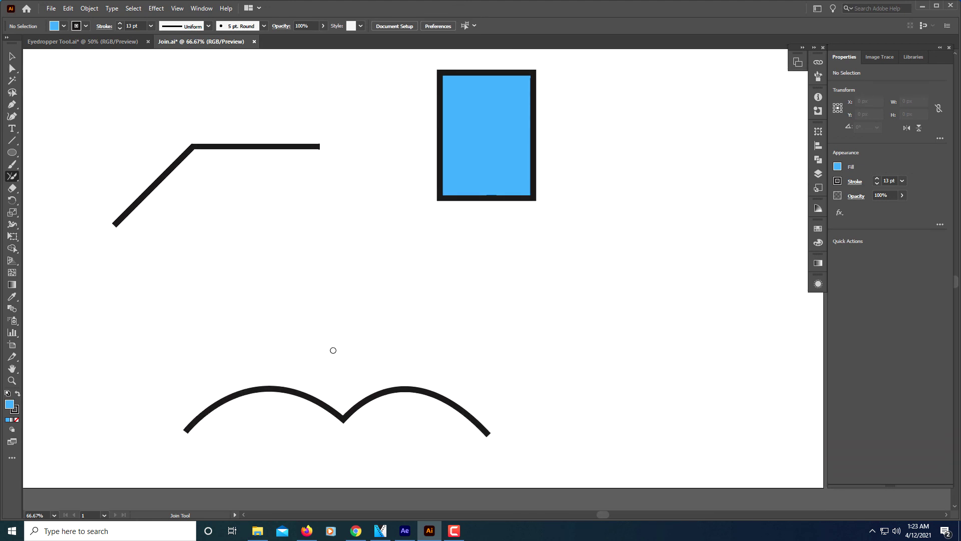
scroll(333, 350, up, 2)
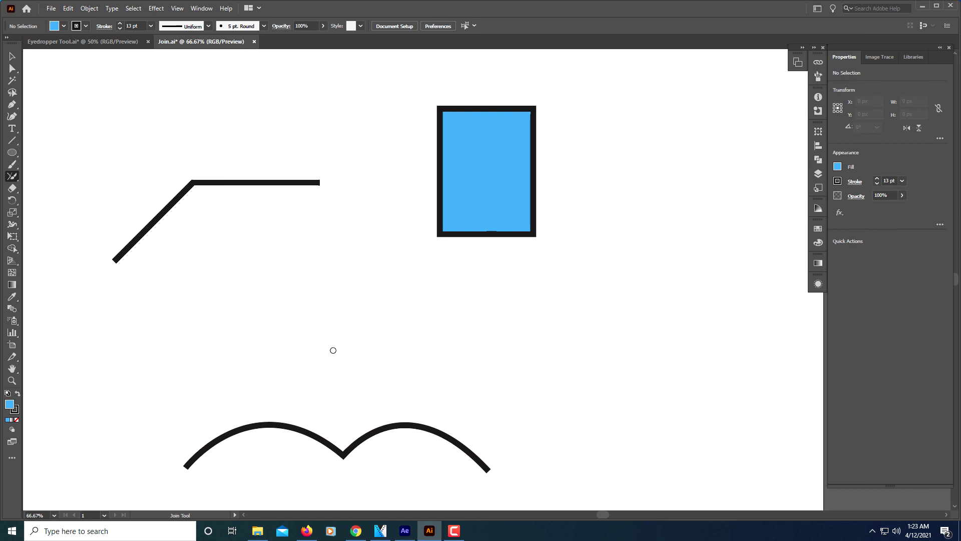